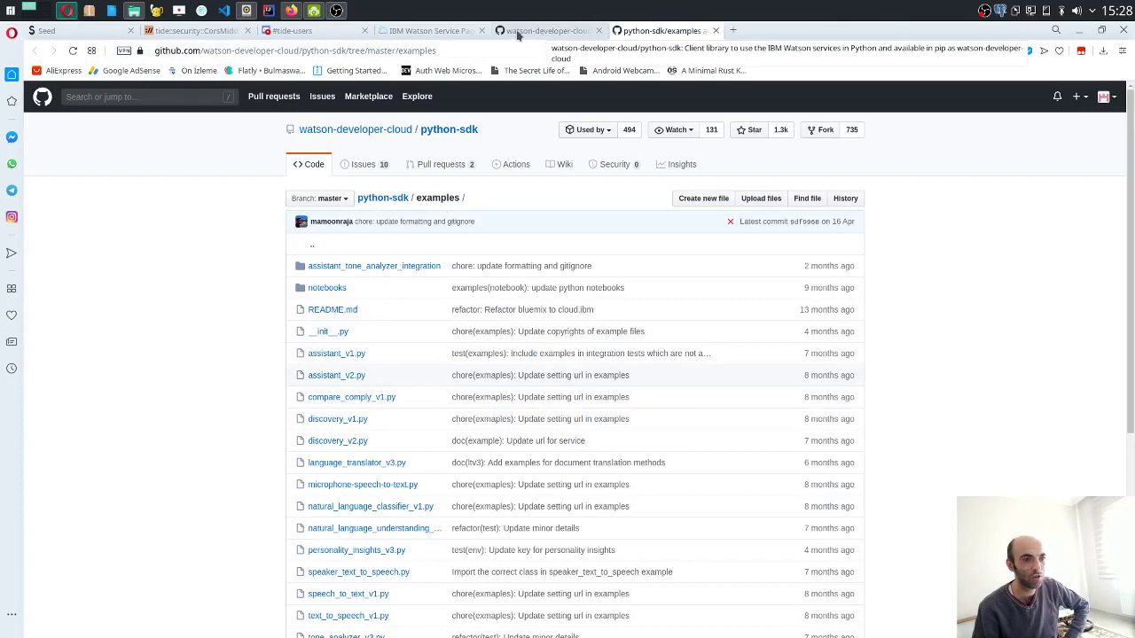
Step: Switch to the IBM Cloud Language Translator-gg service page and open the resource list from it
{"action": "left_click", "coordinate": [420, 31]}
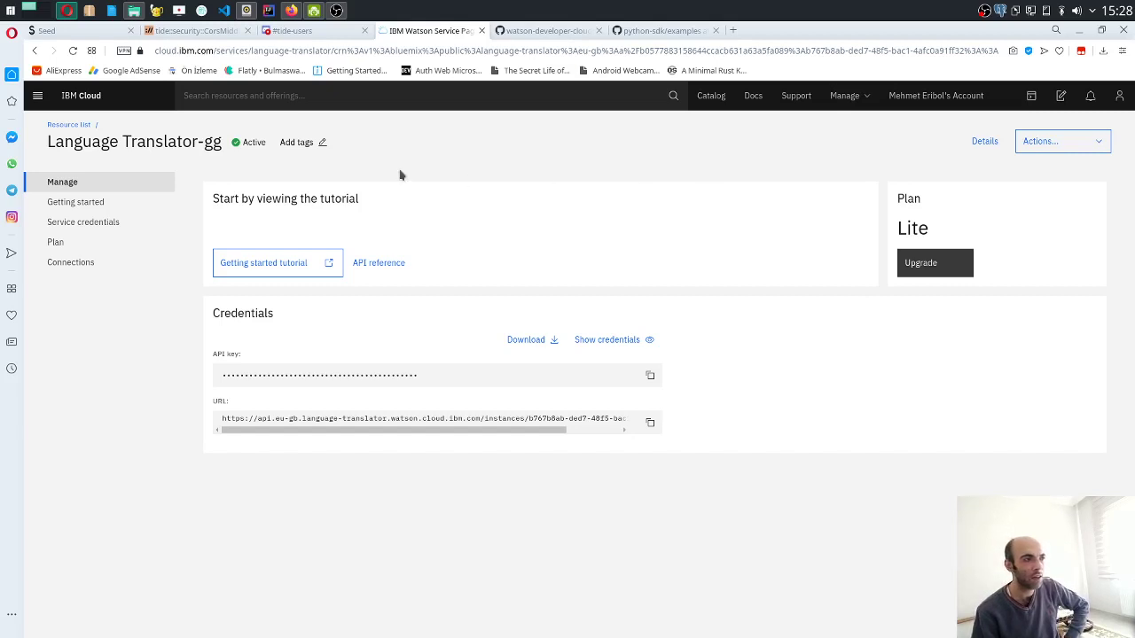
{"action": "left_click", "coordinate": [69, 125]}
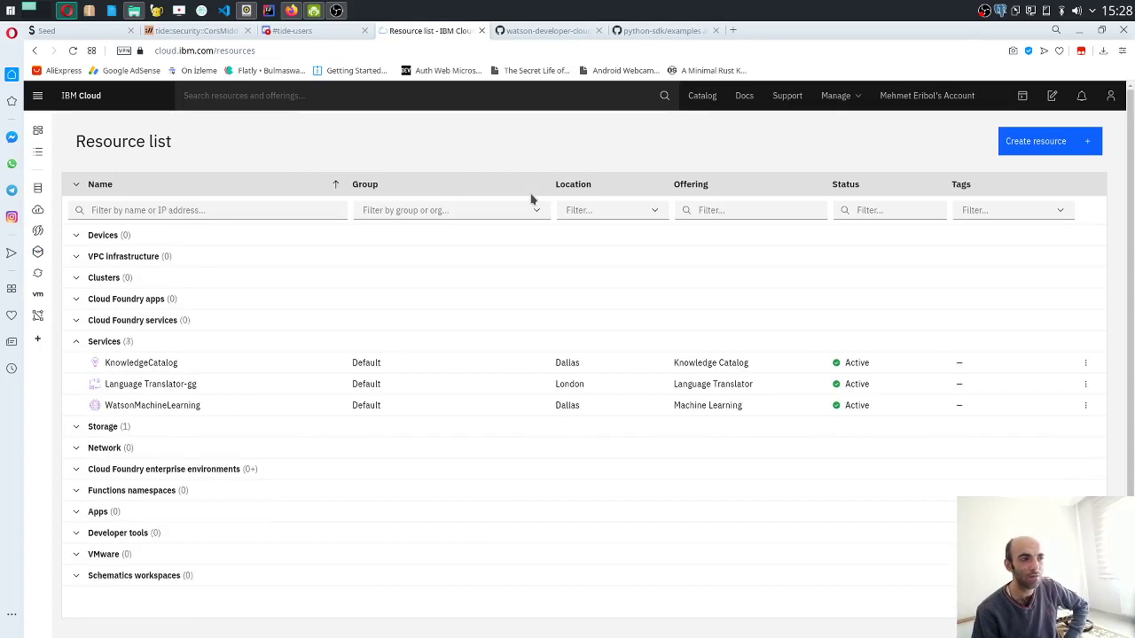
{"action": "left_click", "coordinate": [238, 51]}
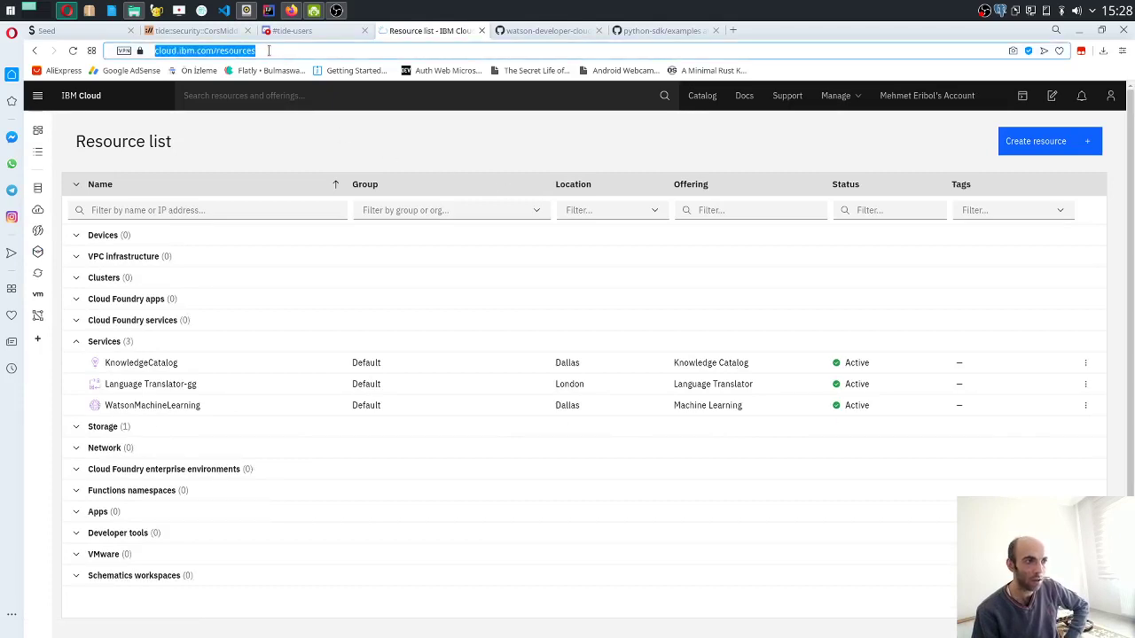
{"action": "left_click", "coordinate": [257, 51]}
{"action": "left_click_drag", "start_coordinate": [257, 51], "coordinate": [154, 50]}
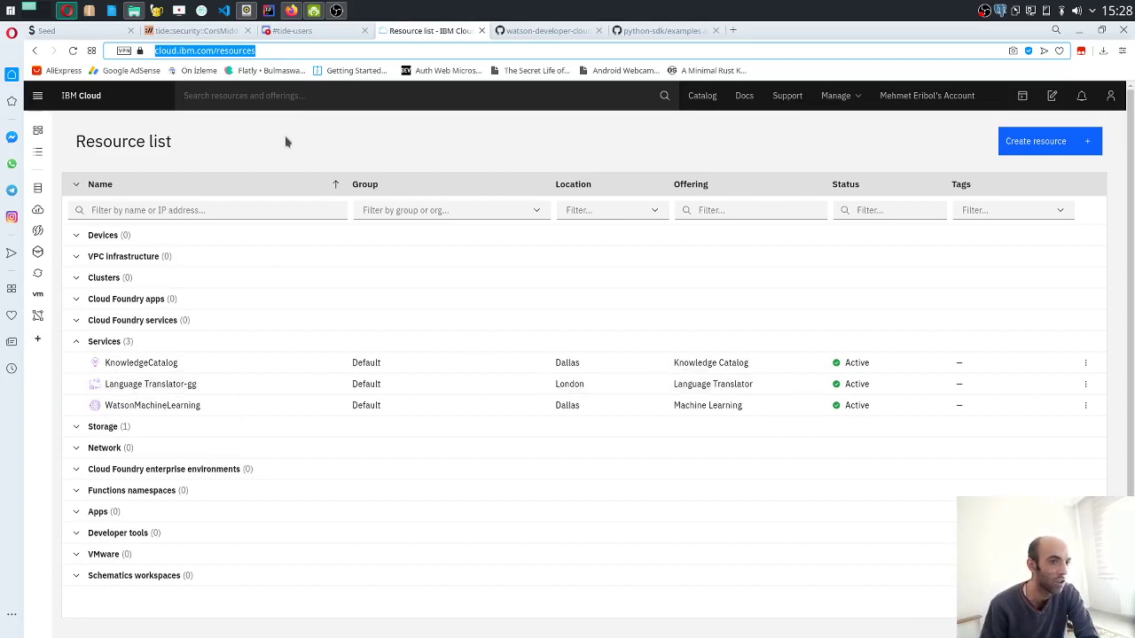
Step: Open the IBM Cloud catalog's services and filter them by the AI category
{"action": "left_click", "coordinate": [703, 99]}
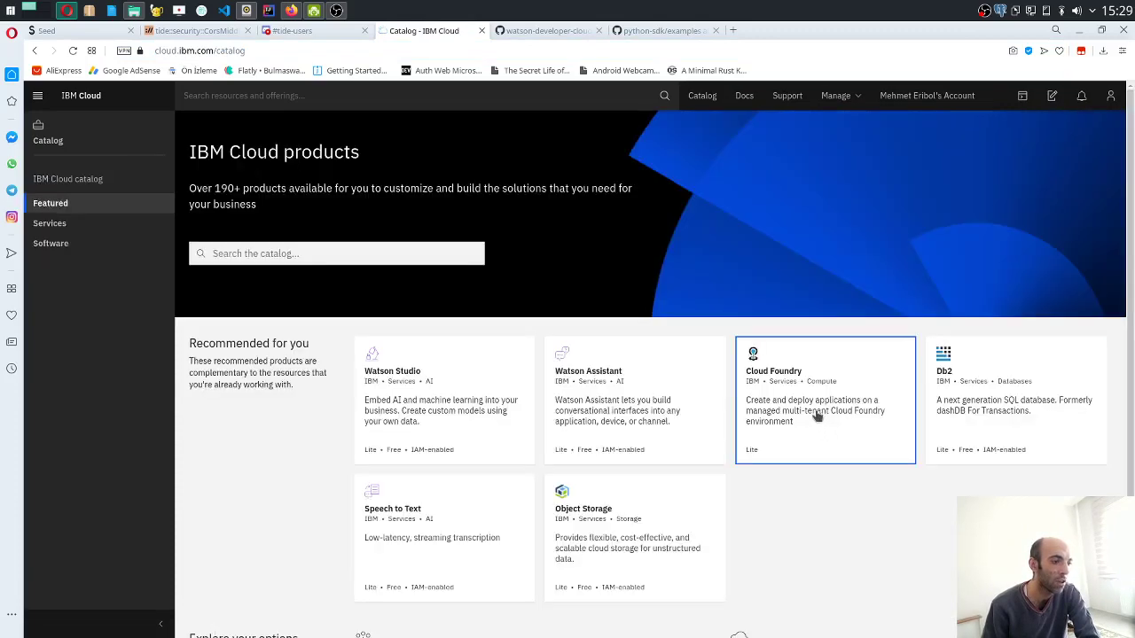
{"action": "left_click", "coordinate": [66, 222]}
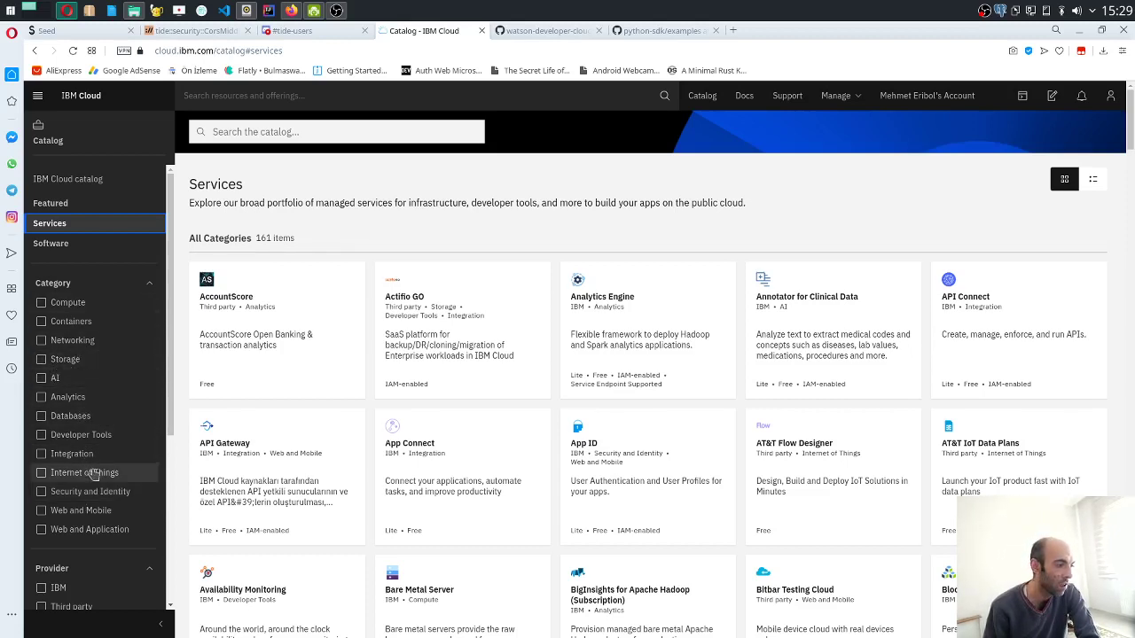
{"action": "scroll", "coordinate": [93, 474], "scroll_direction": "down", "scroll_amount": 1}
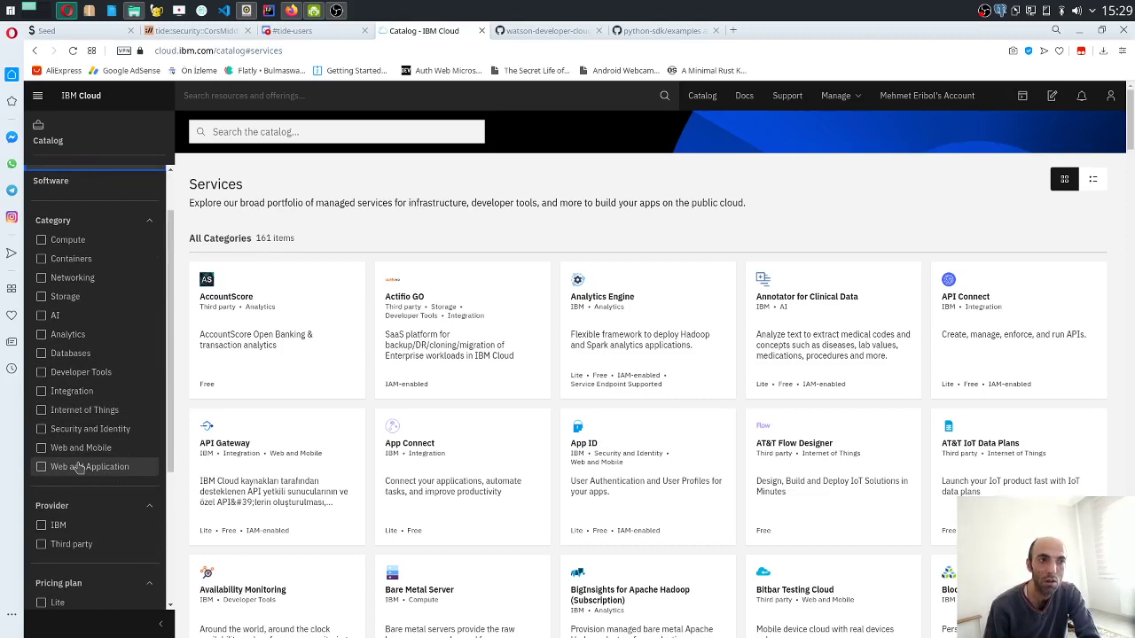
{"action": "scroll", "coordinate": [78, 468], "scroll_direction": "up", "scroll_amount": 1}
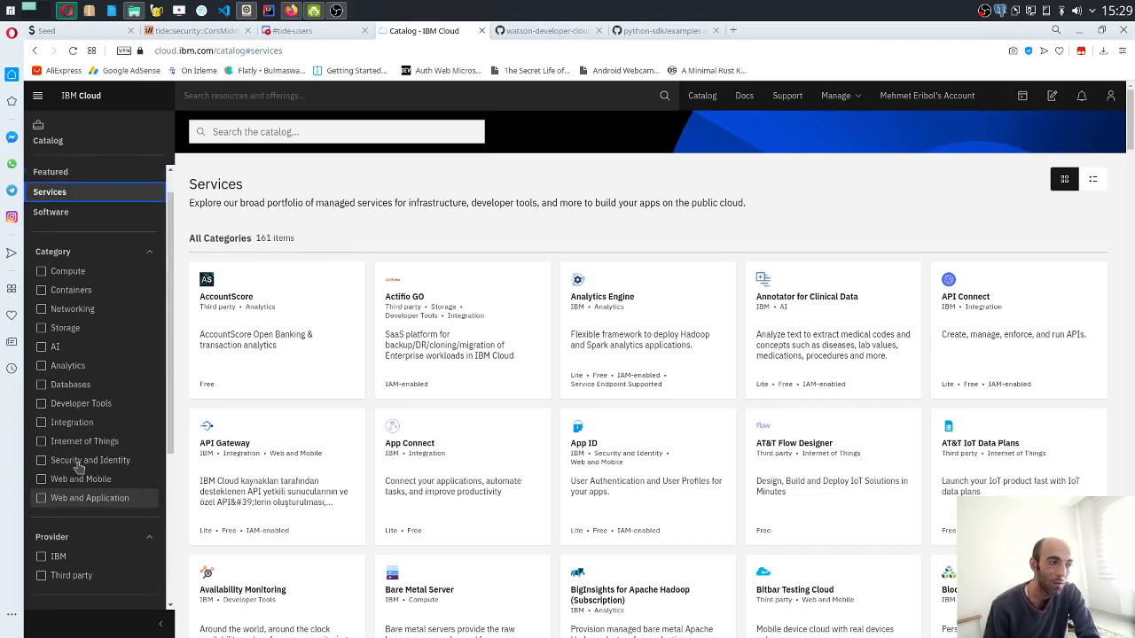
{"action": "left_click", "coordinate": [44, 348]}
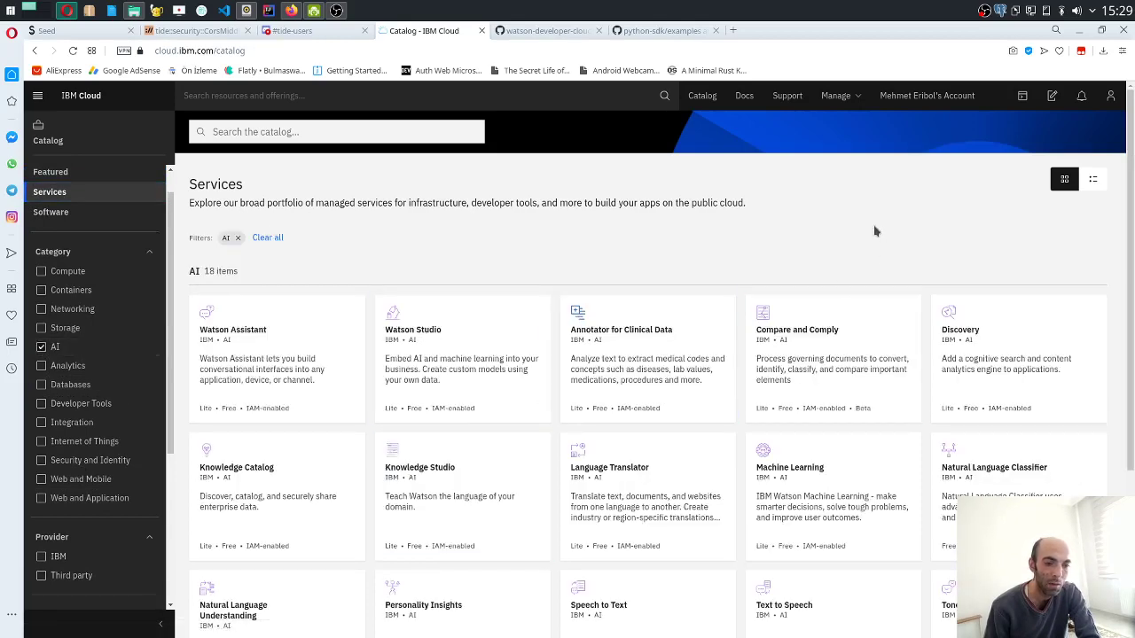
Step: Browse the AI services and open Language Translator to review its region and pricing plan options
{"action": "scroll", "coordinate": [874, 231], "scroll_direction": "down", "scroll_amount": 1}
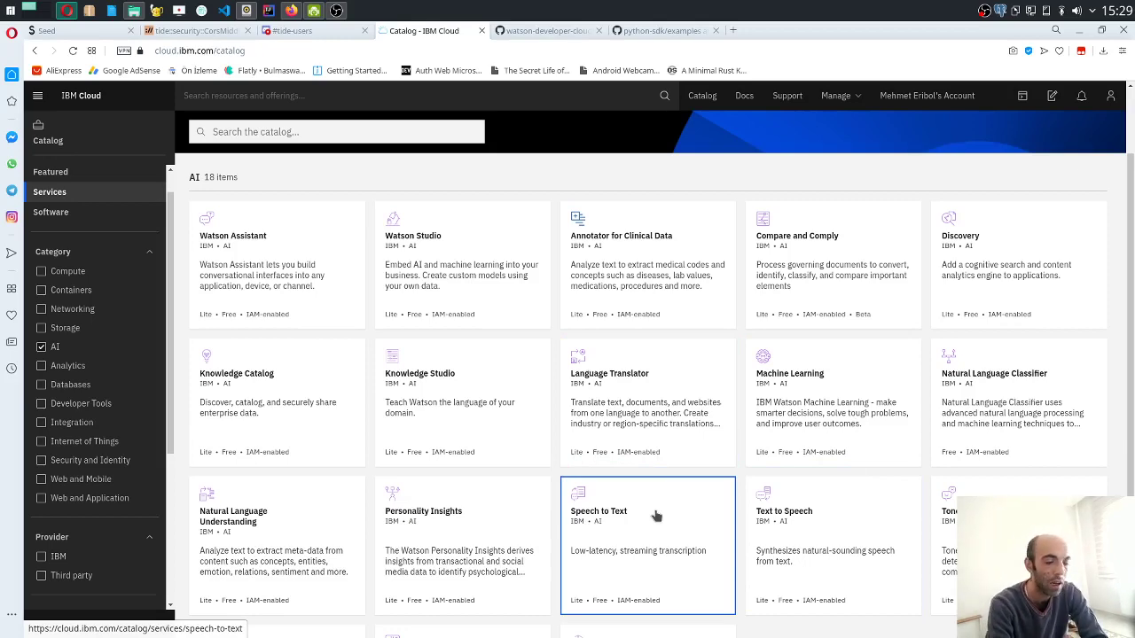
{"action": "scroll", "coordinate": [656, 517], "scroll_direction": "down", "scroll_amount": 2}
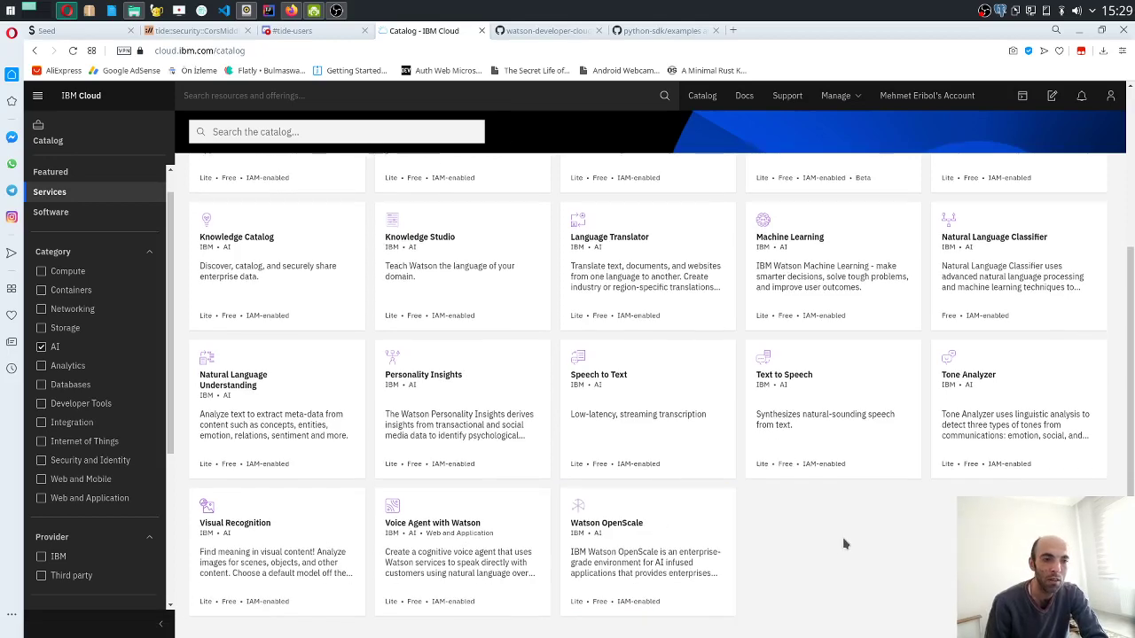
{"action": "scroll", "coordinate": [845, 543], "scroll_direction": "up", "scroll_amount": 1}
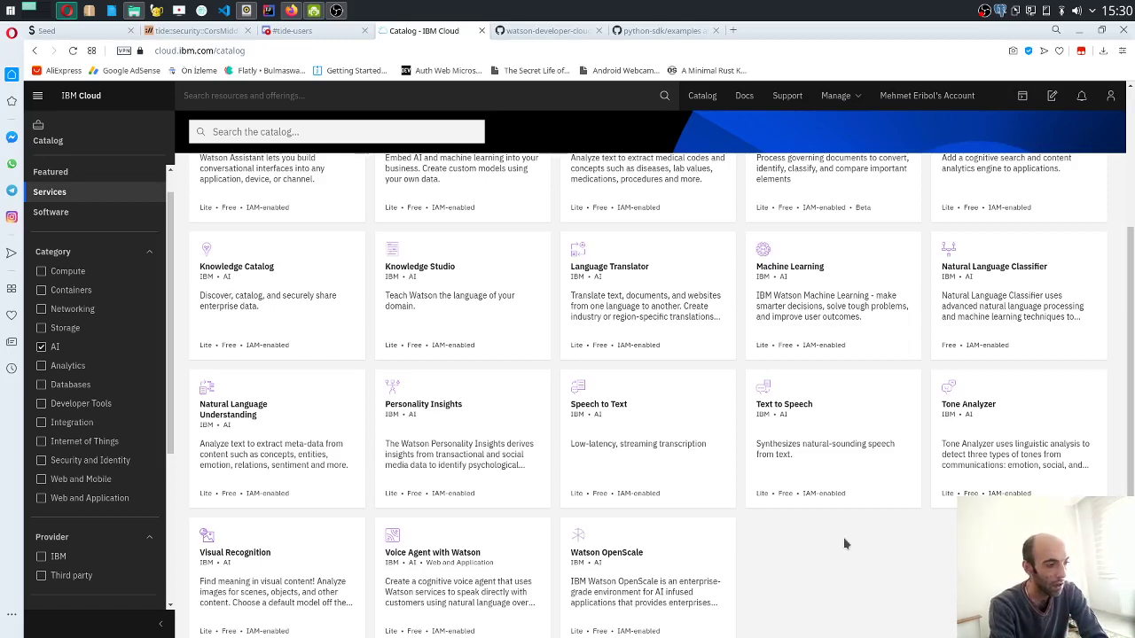
{"action": "scroll", "coordinate": [805, 470], "scroll_direction": "up", "scroll_amount": 3}
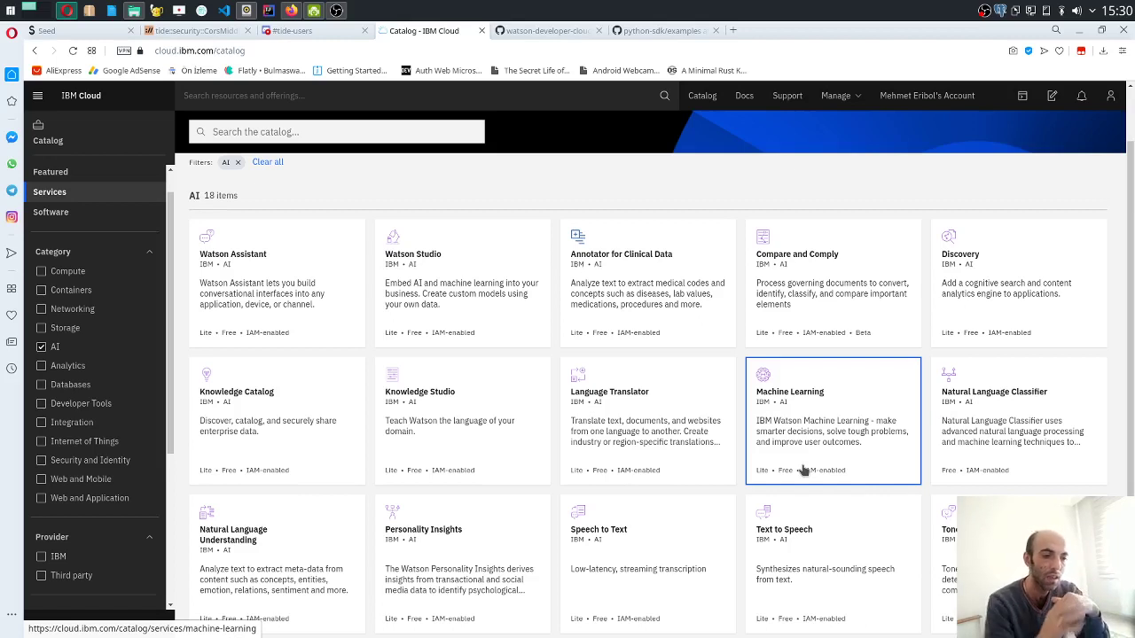
{"action": "left_click", "coordinate": [594, 437]}
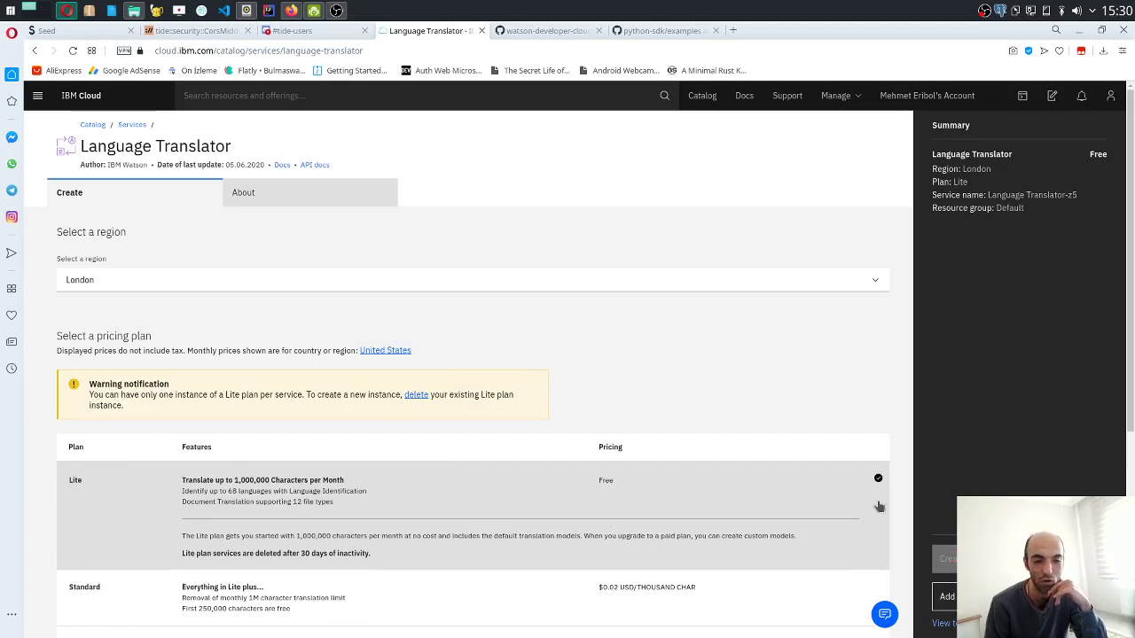
{"action": "scroll", "coordinate": [767, 410], "scroll_direction": "down", "scroll_amount": 1}
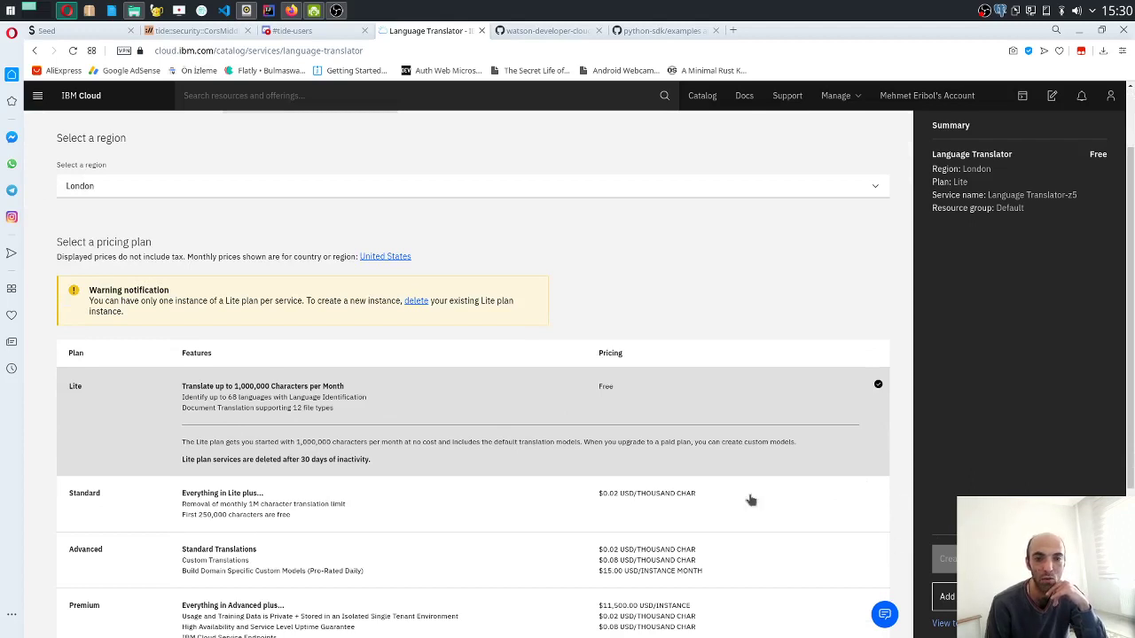
{"action": "scroll", "coordinate": [735, 358], "scroll_direction": "up", "scroll_amount": 1}
{"action": "scroll", "coordinate": [737, 360], "scroll_direction": "up", "scroll_amount": 1}
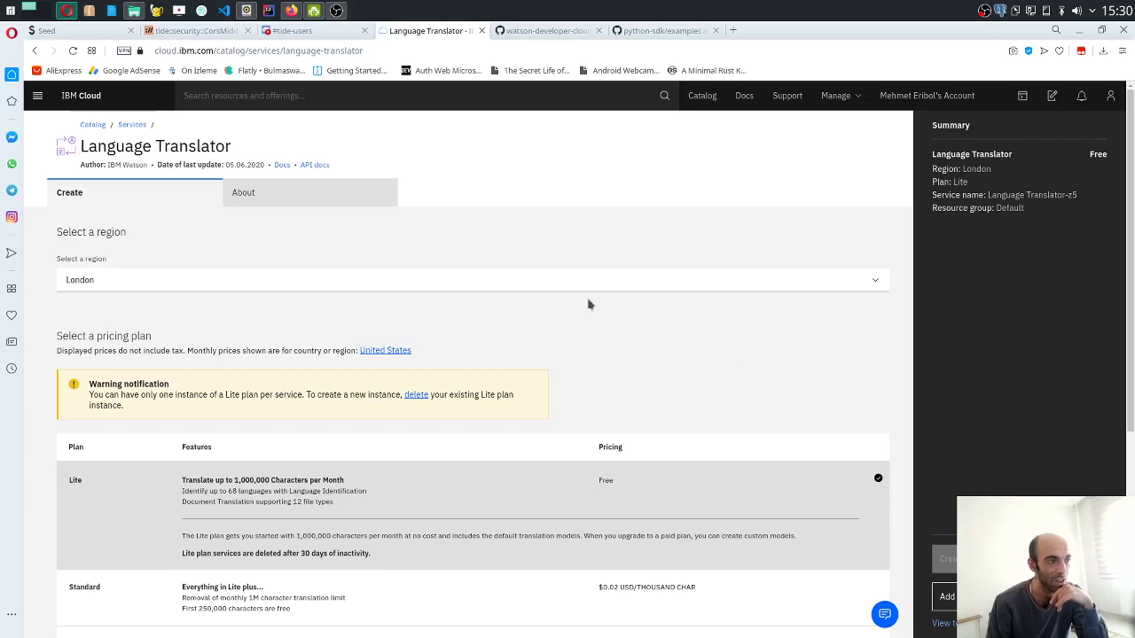
{"action": "left_click", "coordinate": [132, 125]}
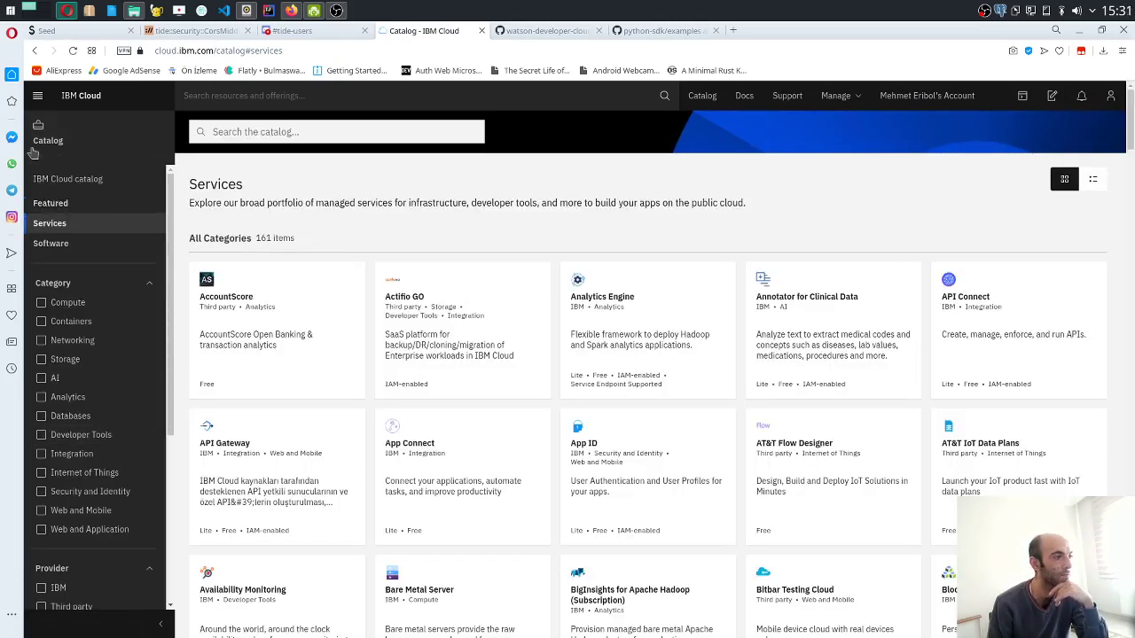
{"action": "left_click", "coordinate": [835, 96]}
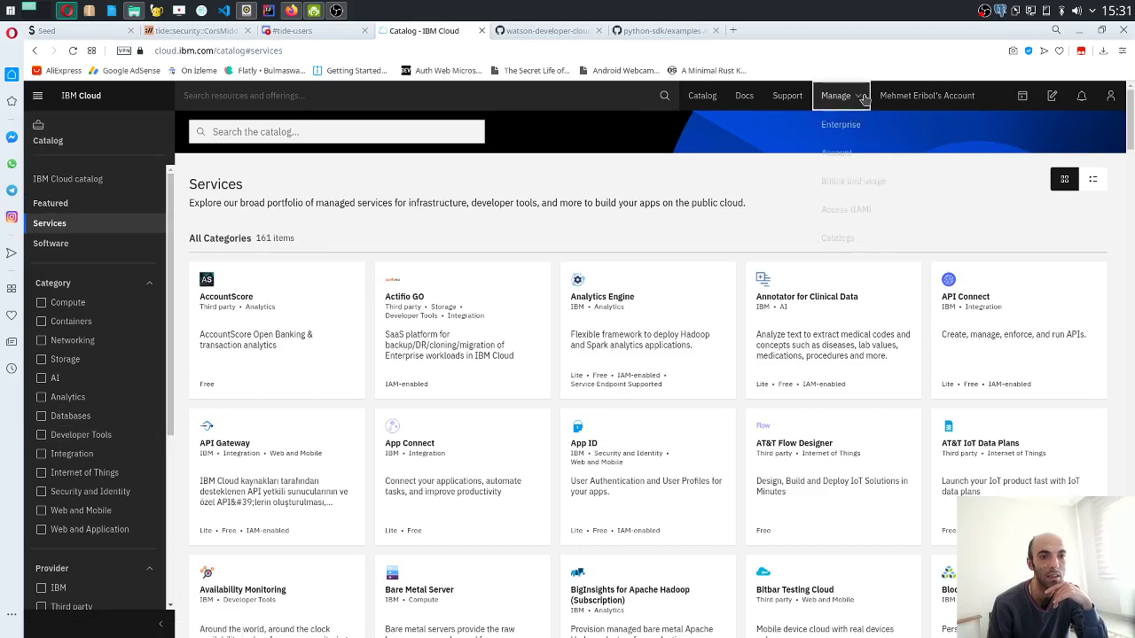
{"action": "left_click", "coordinate": [754, 208]}
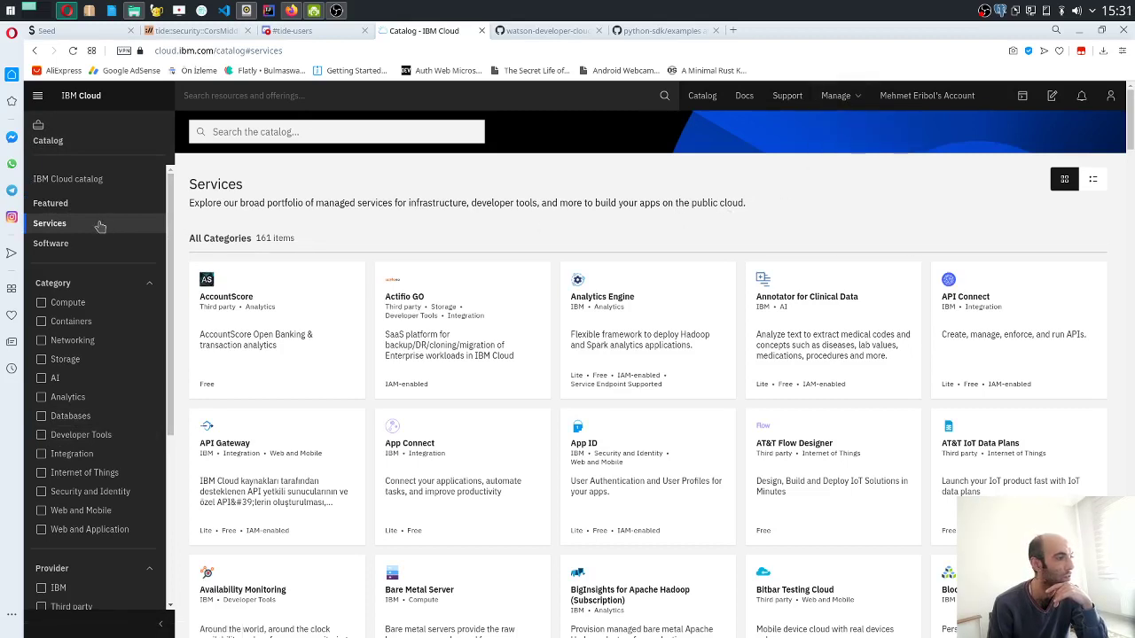
{"action": "scroll", "coordinate": [113, 468], "scroll_direction": "down", "scroll_amount": 3}
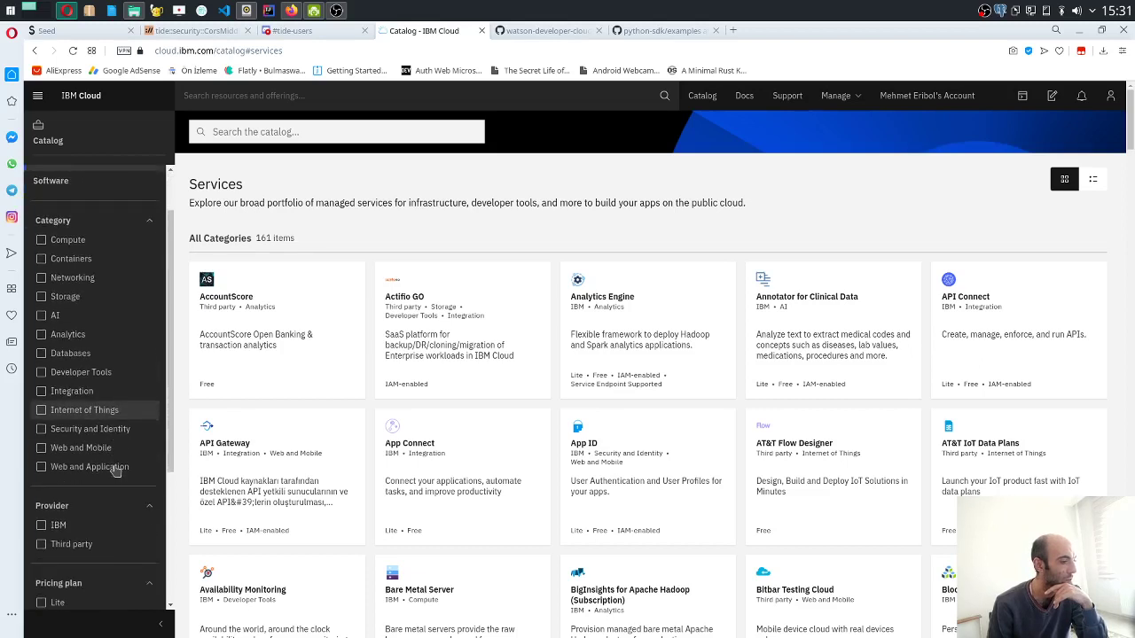
{"action": "scroll", "coordinate": [114, 470], "scroll_direction": "down", "scroll_amount": 2}
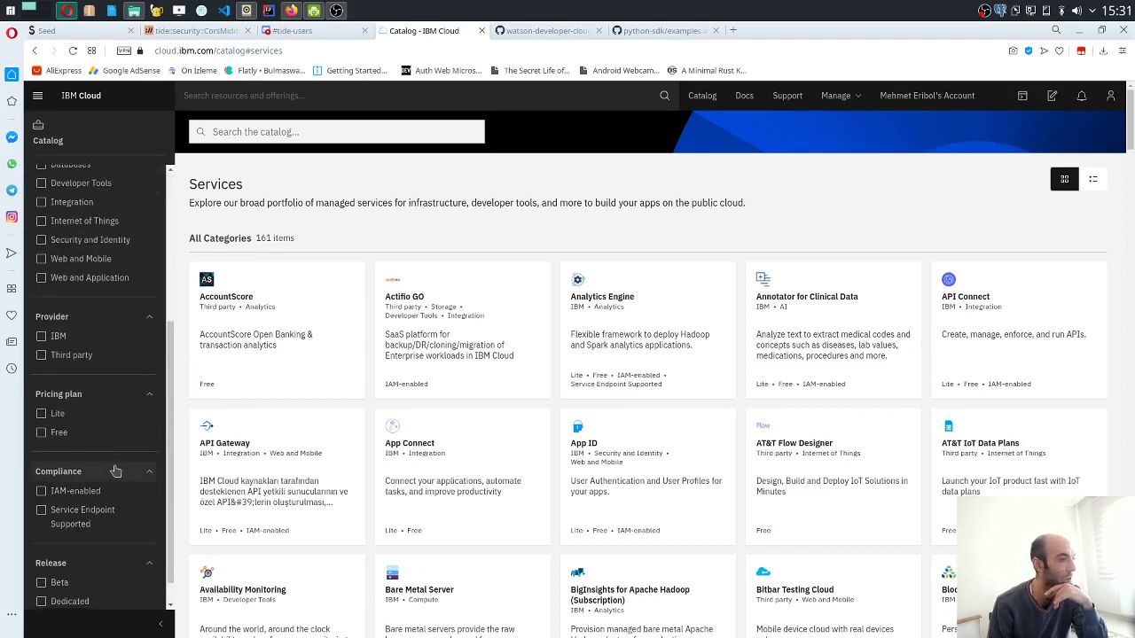
Step: Go to the resource list at cloud.ibm.com/resources and open the Language Translator-gg service
{"action": "left_click_drag", "start_coordinate": [216, 51], "coordinate": [285, 51]}
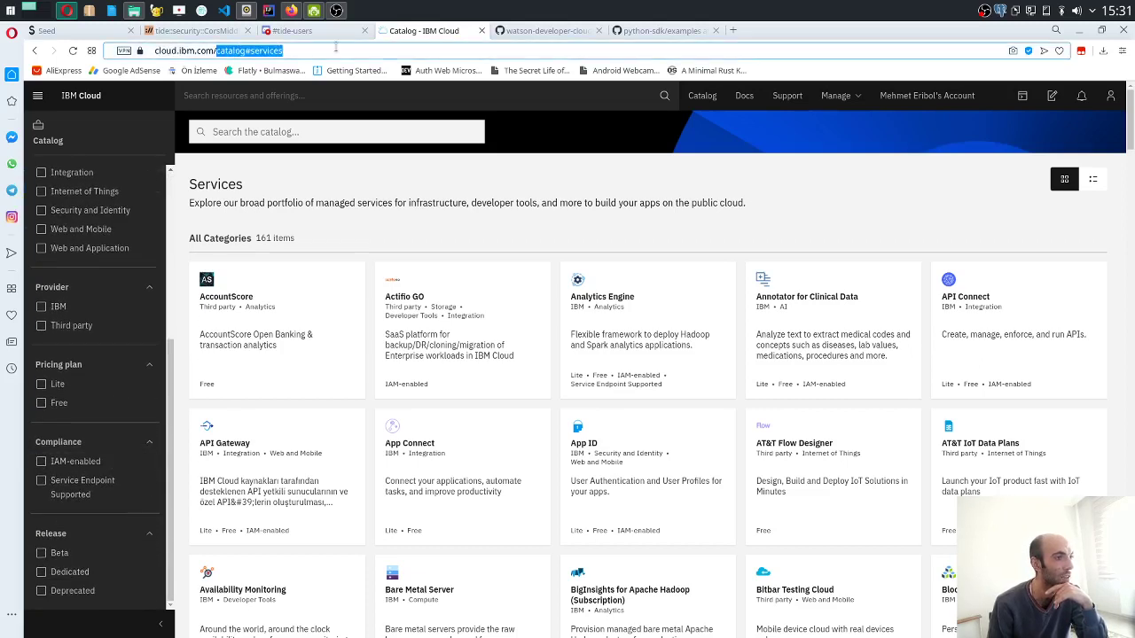
{"action": "type", "text": "recour"}
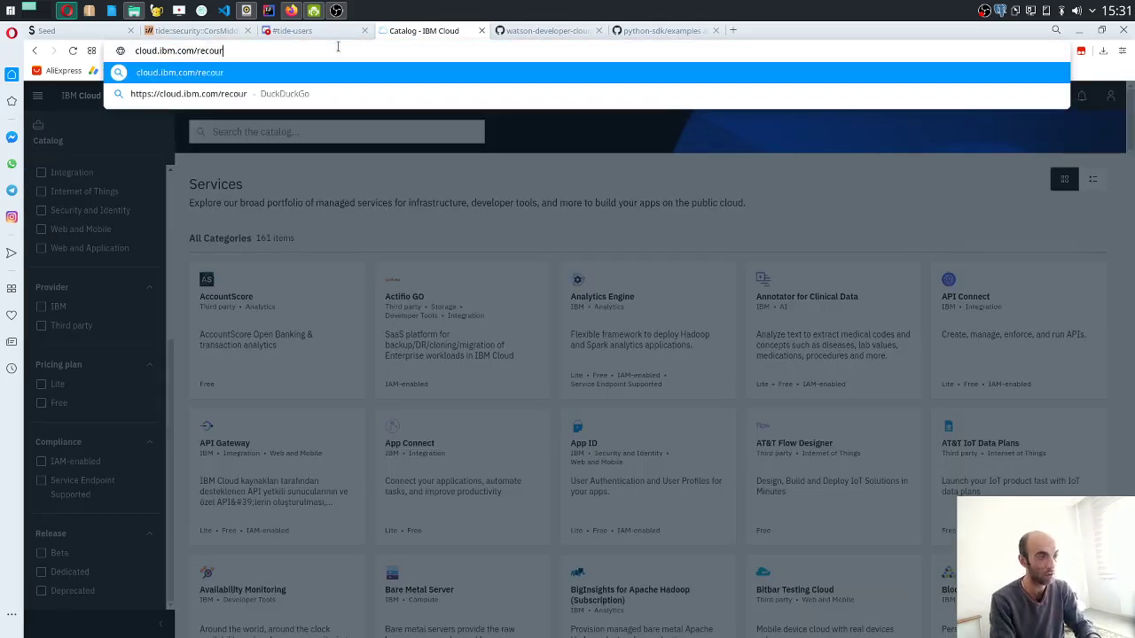
{"action": "key", "text": "BackSpace"}
{"action": "key", "text": "BackSpace"}
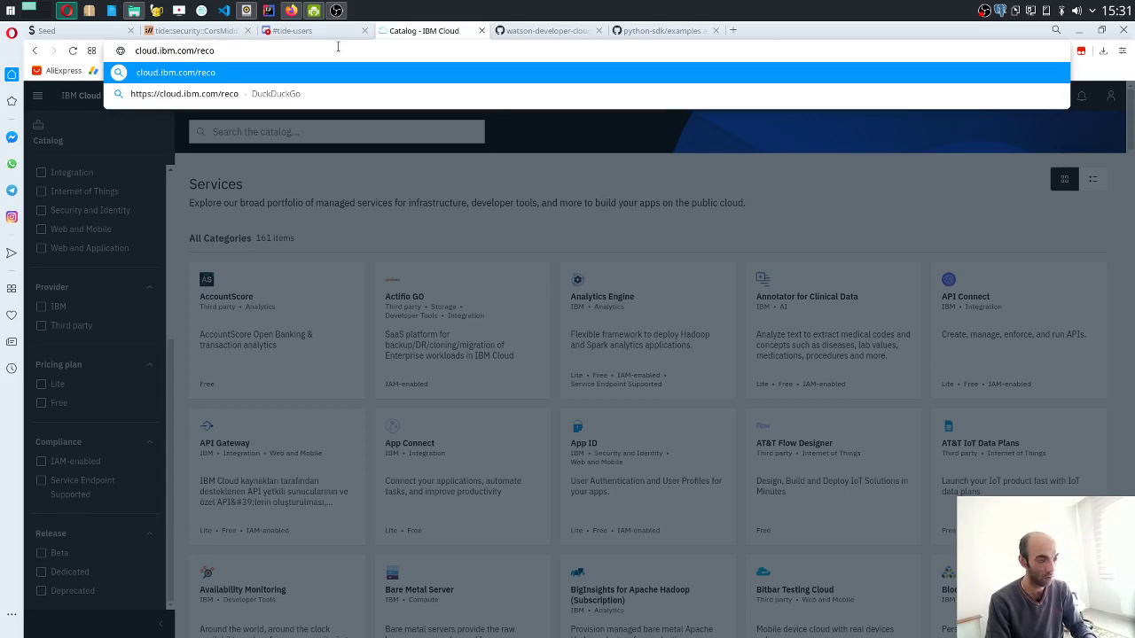
{"action": "key", "text": "BackSpace"}
{"action": "key", "text": "BackSpace"}
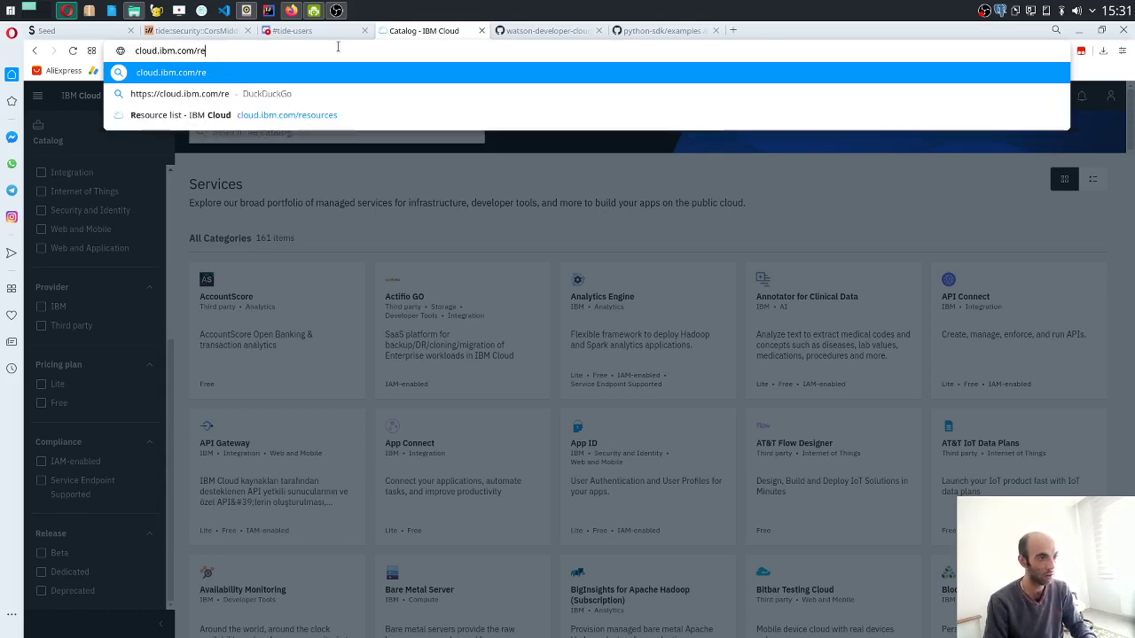
{"action": "key", "text": "Down"}
{"action": "key", "text": "Down"}
{"action": "key", "text": "Return"}
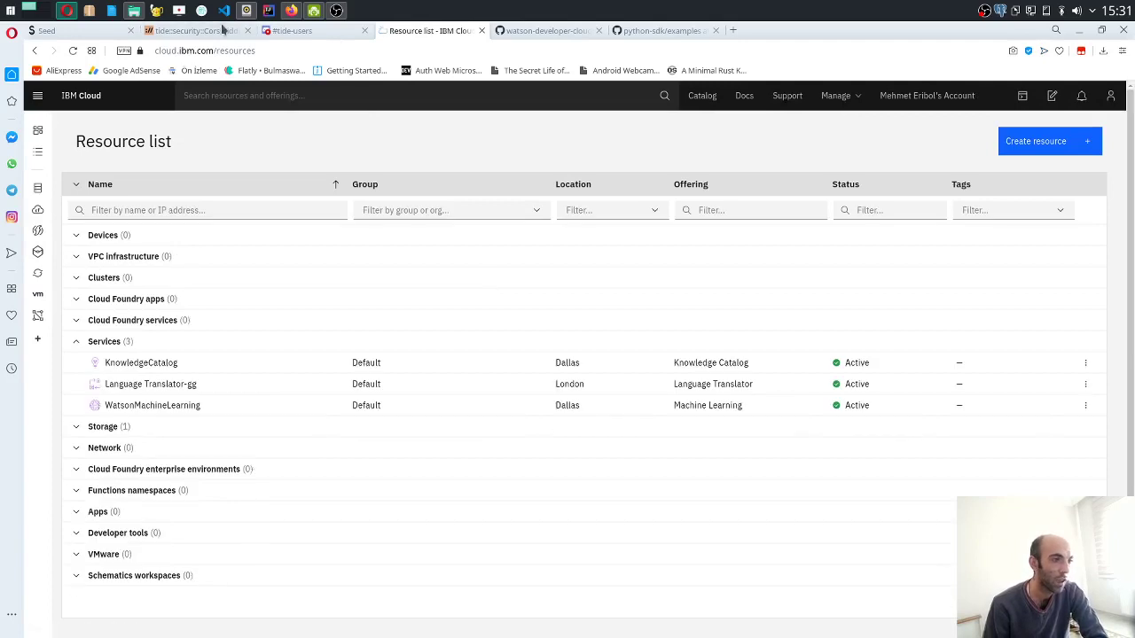
{"action": "left_click", "coordinate": [223, 50]}
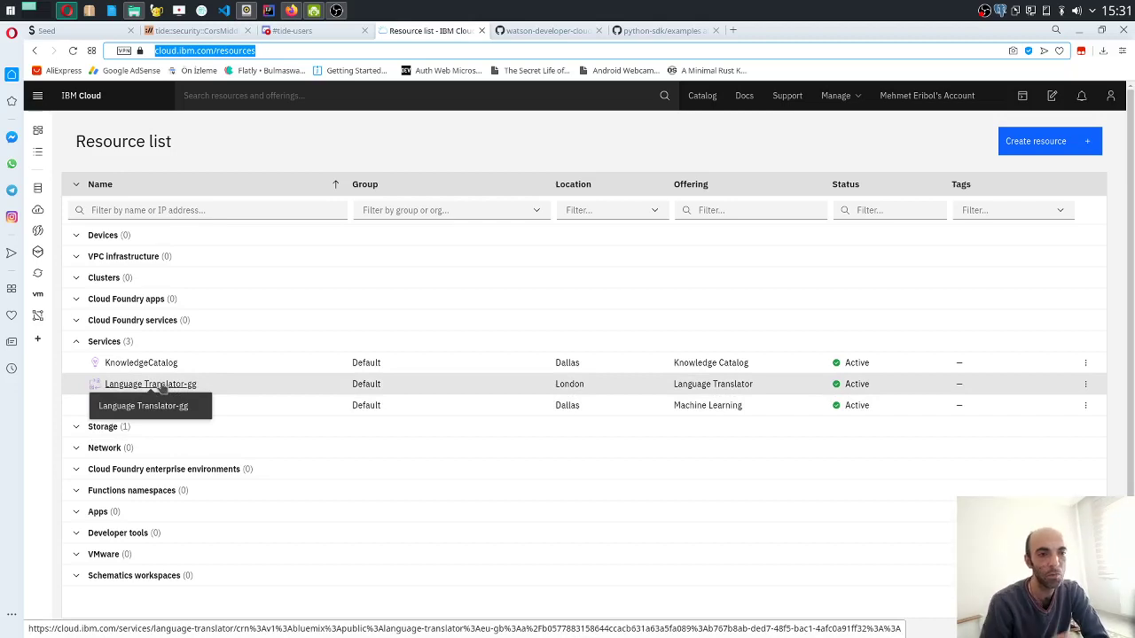
{"action": "left_click", "coordinate": [162, 385]}
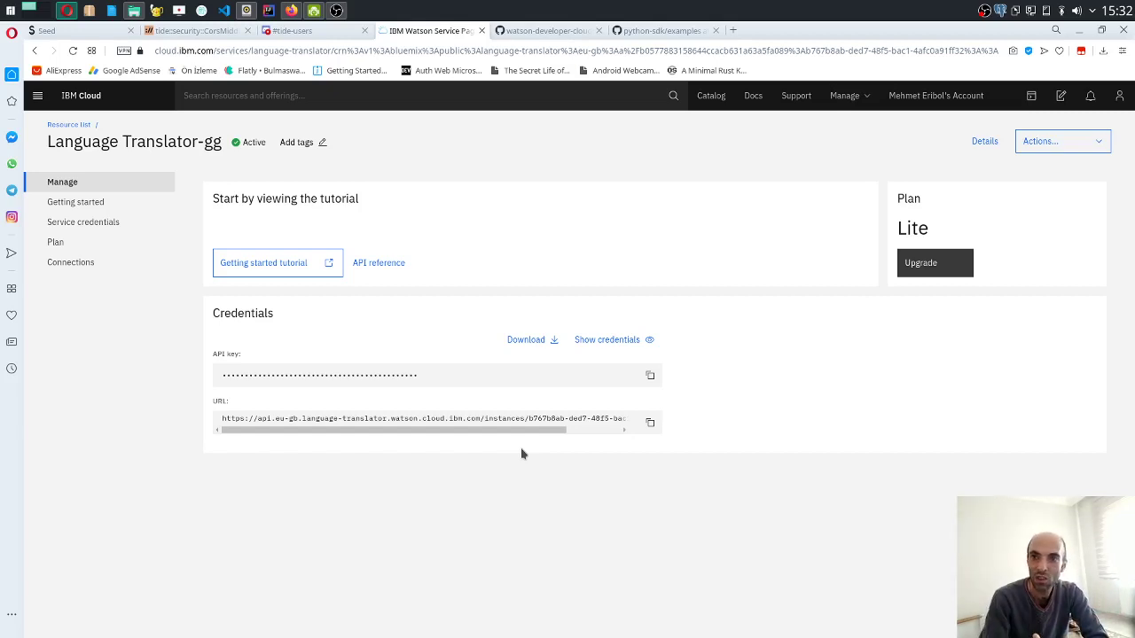
Step: Switch to the python-sdk repository on GitHub and open its owner watson-developer-cloud's organization page
{"action": "left_click", "coordinate": [528, 30]}
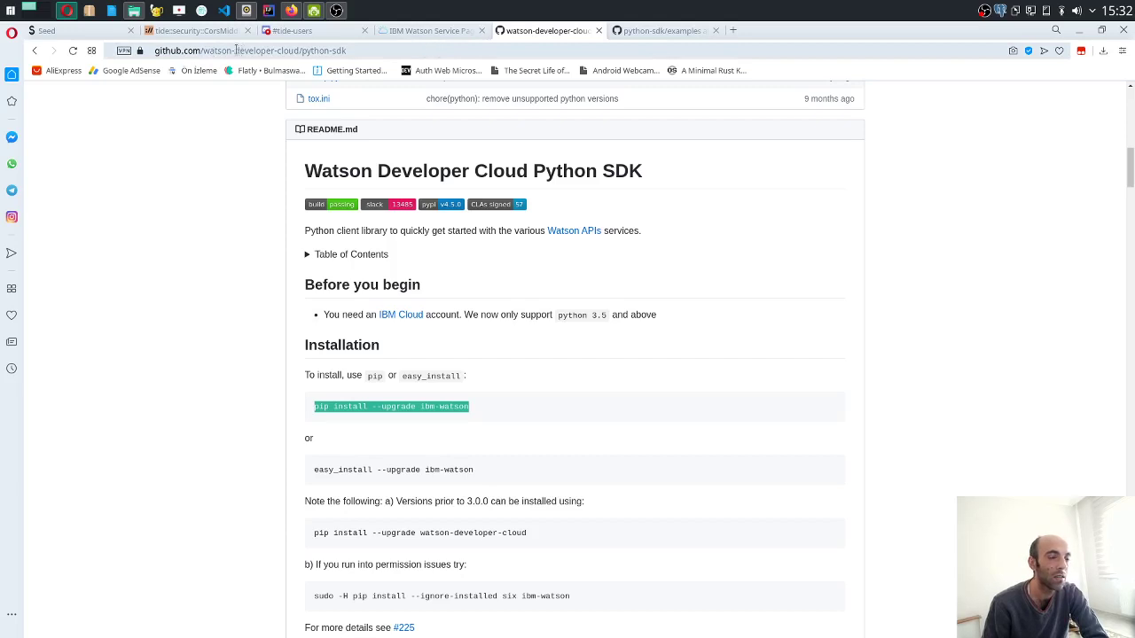
{"action": "scroll", "coordinate": [1004, 269], "scroll_direction": "up", "scroll_amount": 3}
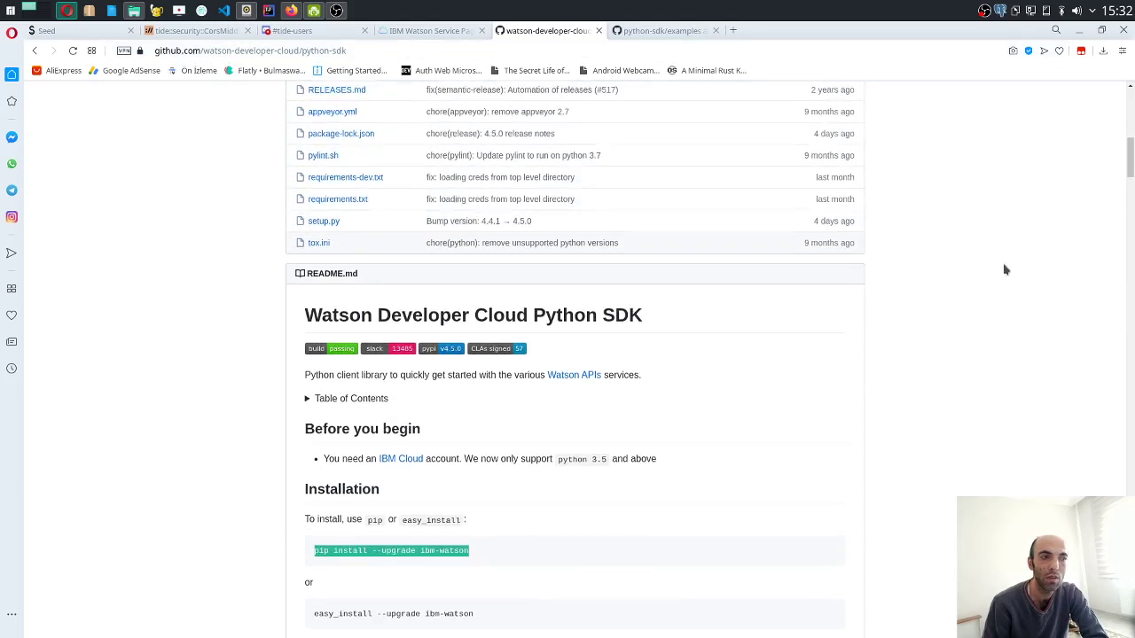
{"action": "scroll", "coordinate": [1005, 269], "scroll_direction": "up", "scroll_amount": 9}
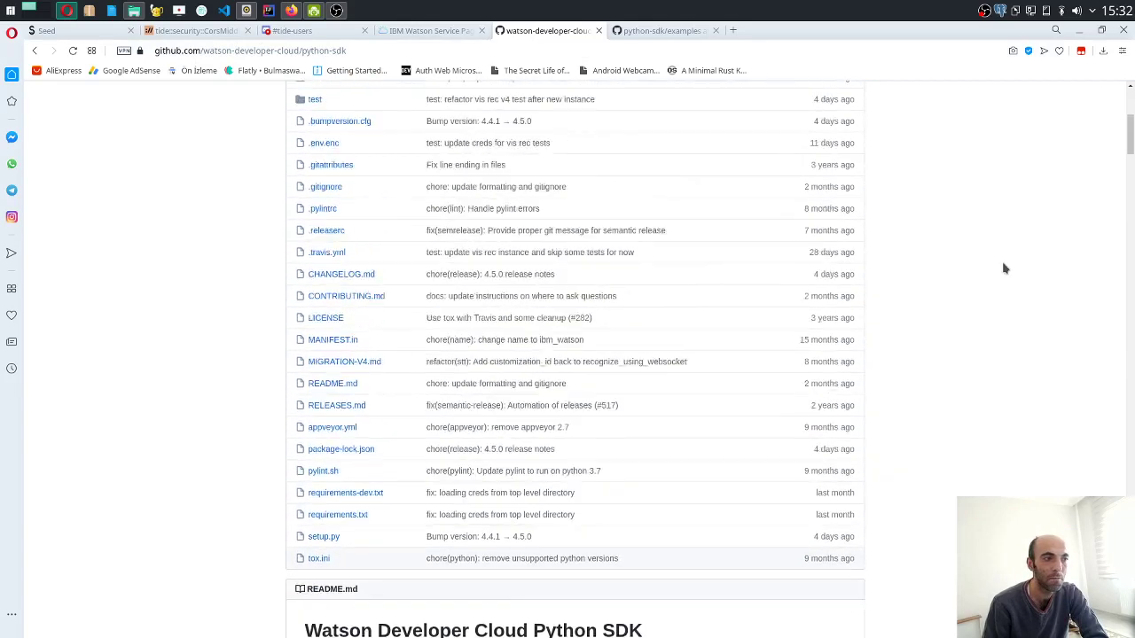
{"action": "scroll", "coordinate": [1005, 269], "scroll_direction": "up", "scroll_amount": 7}
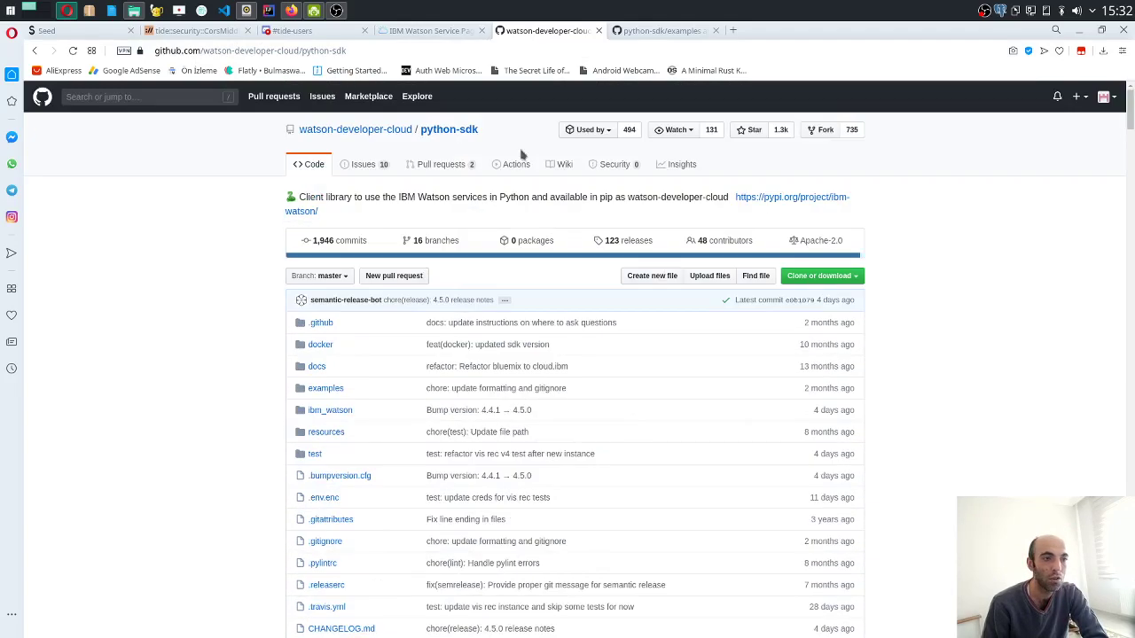
{"action": "left_click", "coordinate": [367, 130]}
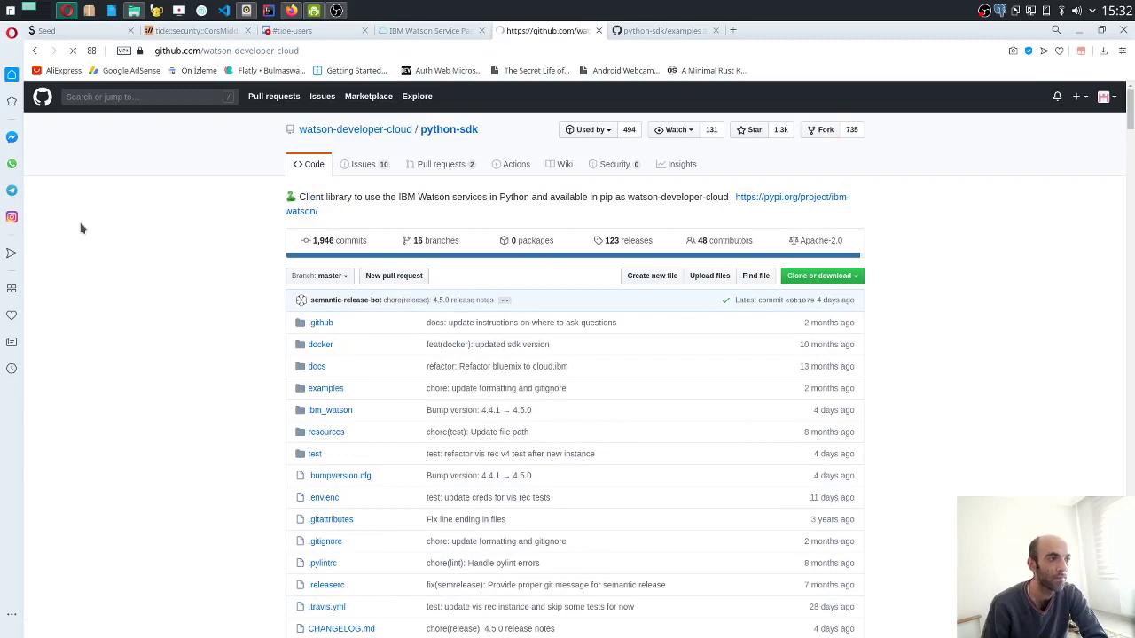
Step: Search the web for "ibm watson github" and open the IBM Watson APIs organization page on GitHub from the results
{"action": "left_click", "coordinate": [314, 49]}
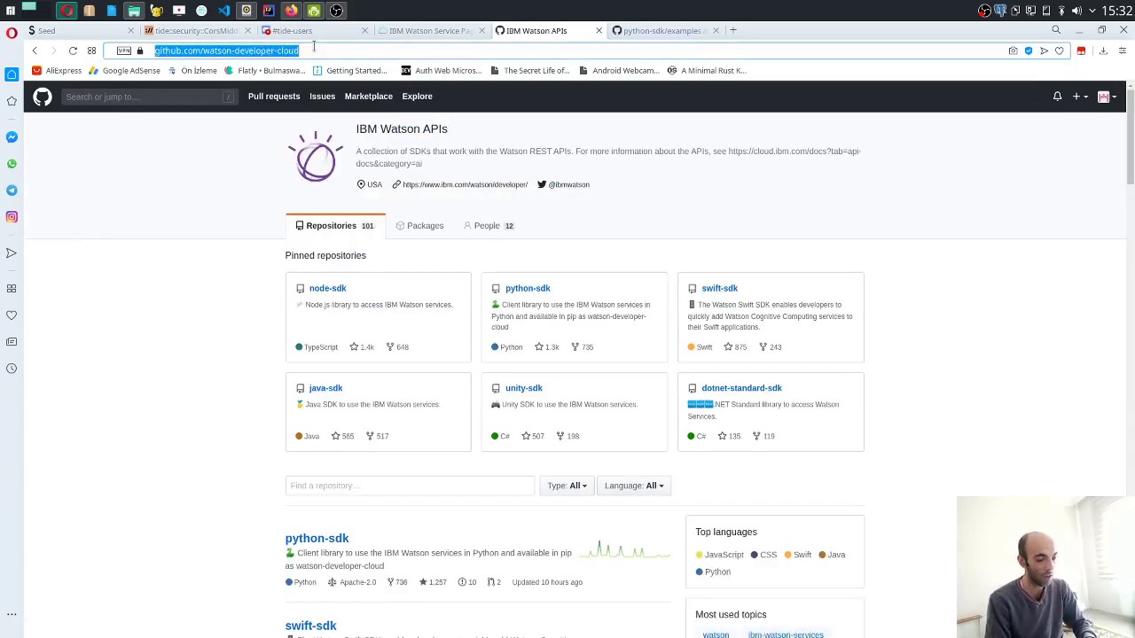
{"action": "type", "text": "ibm watson"}
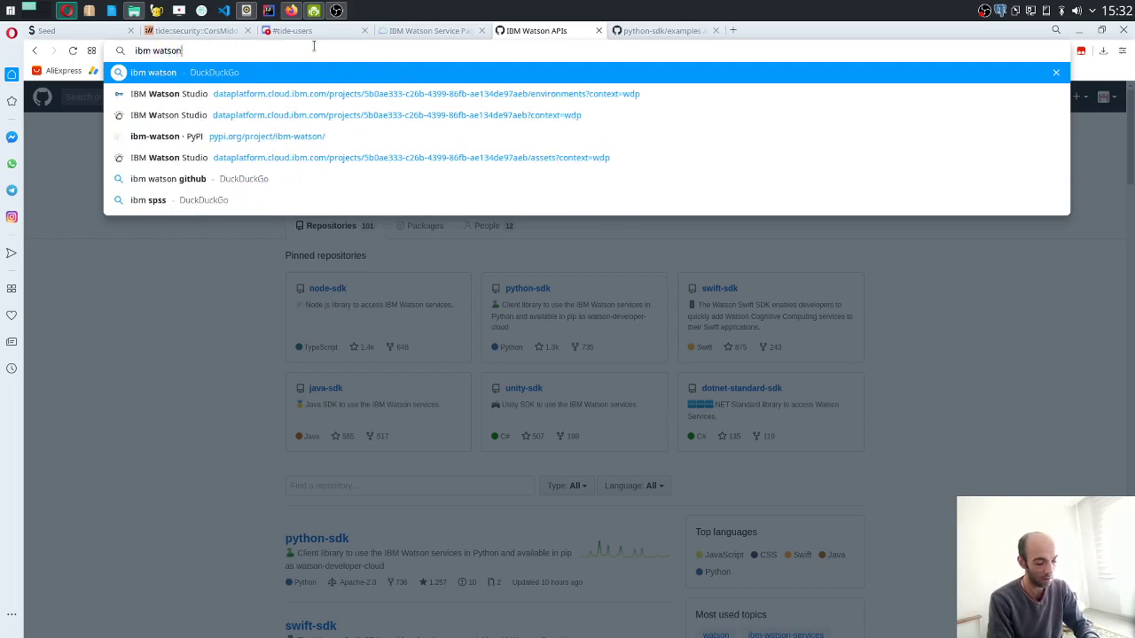
{"action": "type", "text": " github"}
{"action": "key", "text": "Return"}
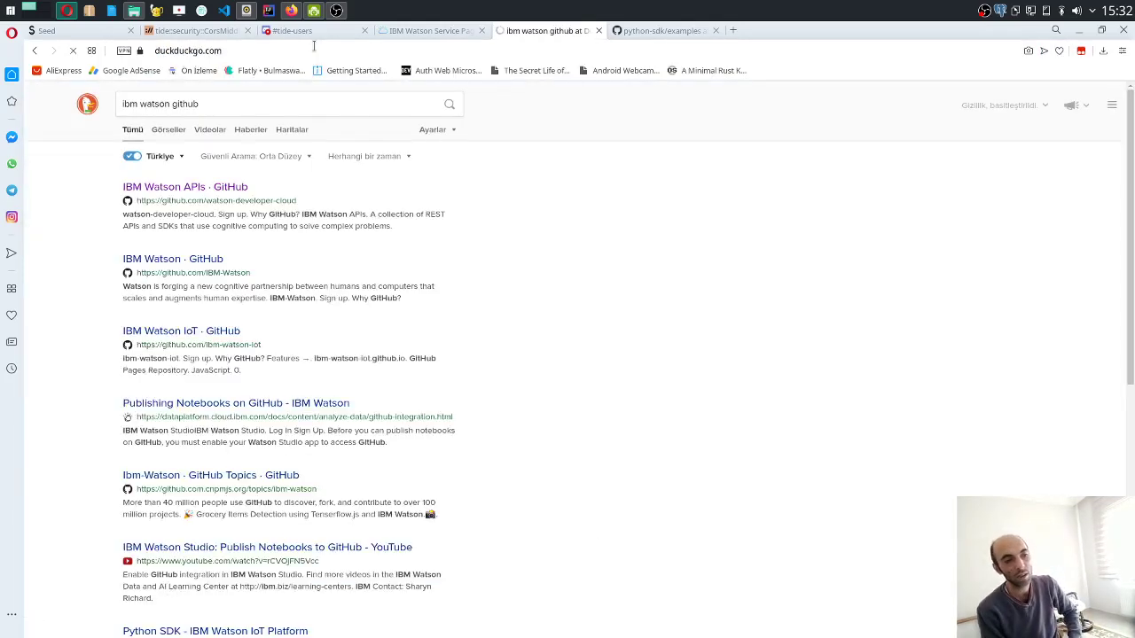
{"action": "left_click", "coordinate": [198, 187]}
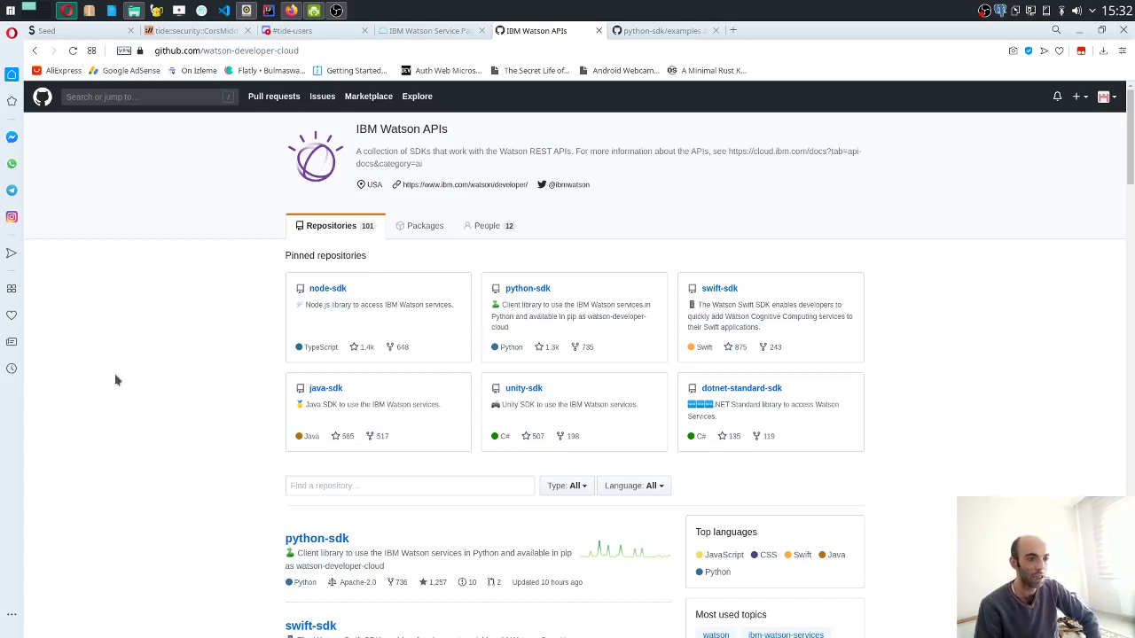
Step: Look through the organization's repository list for the available Watson SDKs and sample projects, and return to the page's beginning
{"action": "scroll", "coordinate": [157, 374], "scroll_direction": "down", "scroll_amount": 2}
{"action": "scroll", "coordinate": [158, 374], "scroll_direction": "down", "scroll_amount": 1}
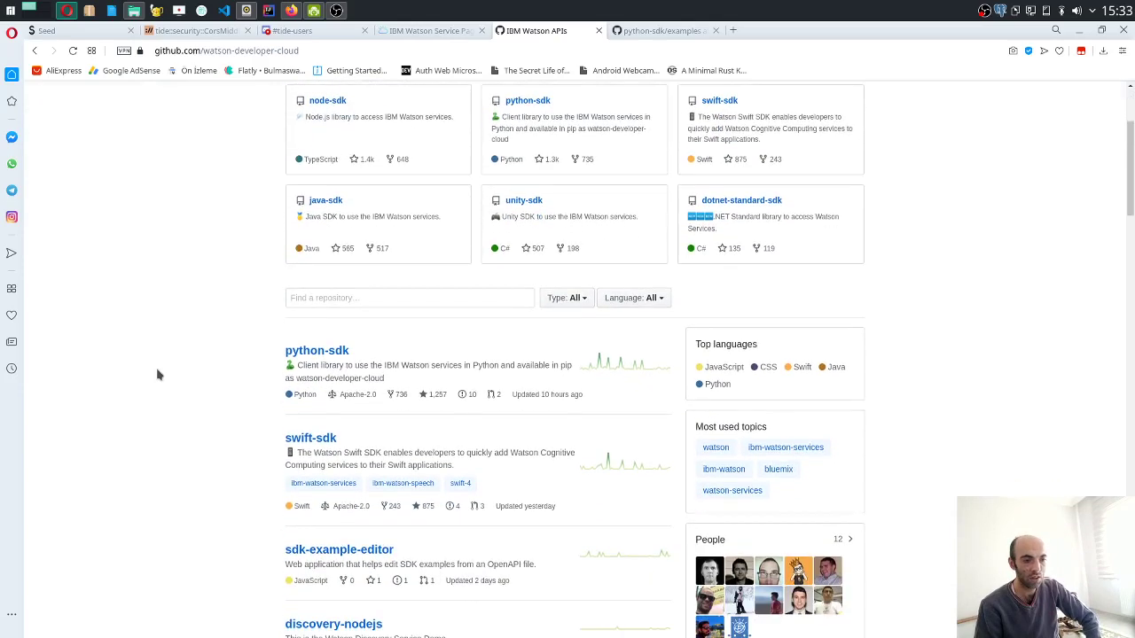
{"action": "scroll", "coordinate": [158, 374], "scroll_direction": "down", "scroll_amount": 3}
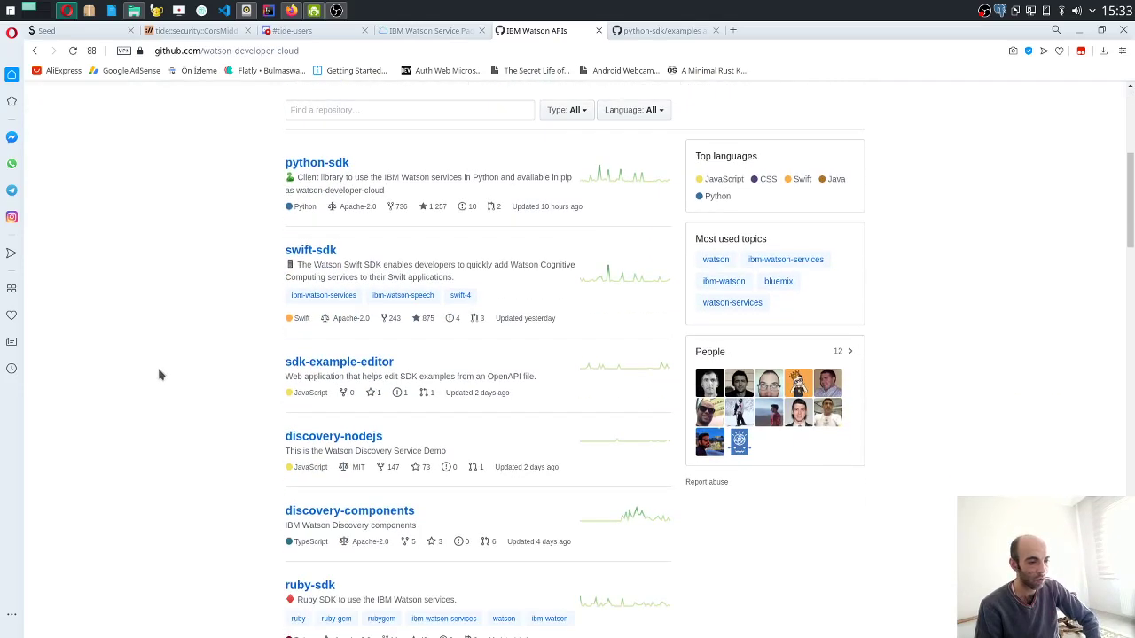
{"action": "scroll", "coordinate": [273, 501], "scroll_direction": "down", "scroll_amount": 2}
{"action": "scroll", "coordinate": [253, 501], "scroll_direction": "down", "scroll_amount": 2}
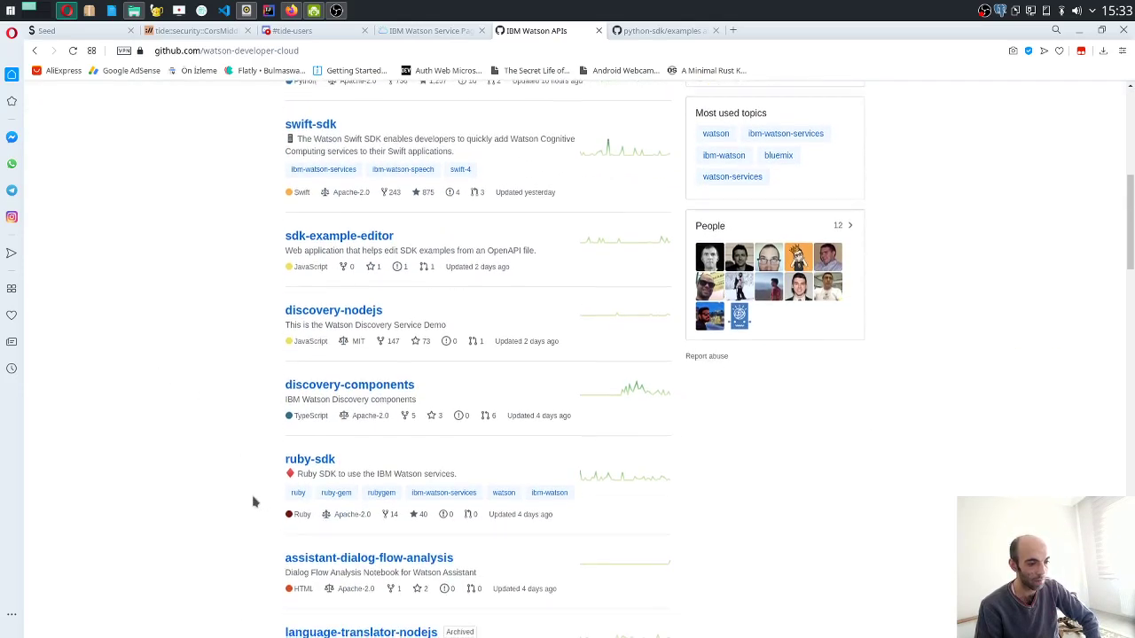
{"action": "scroll", "coordinate": [253, 502], "scroll_direction": "down", "scroll_amount": 4}
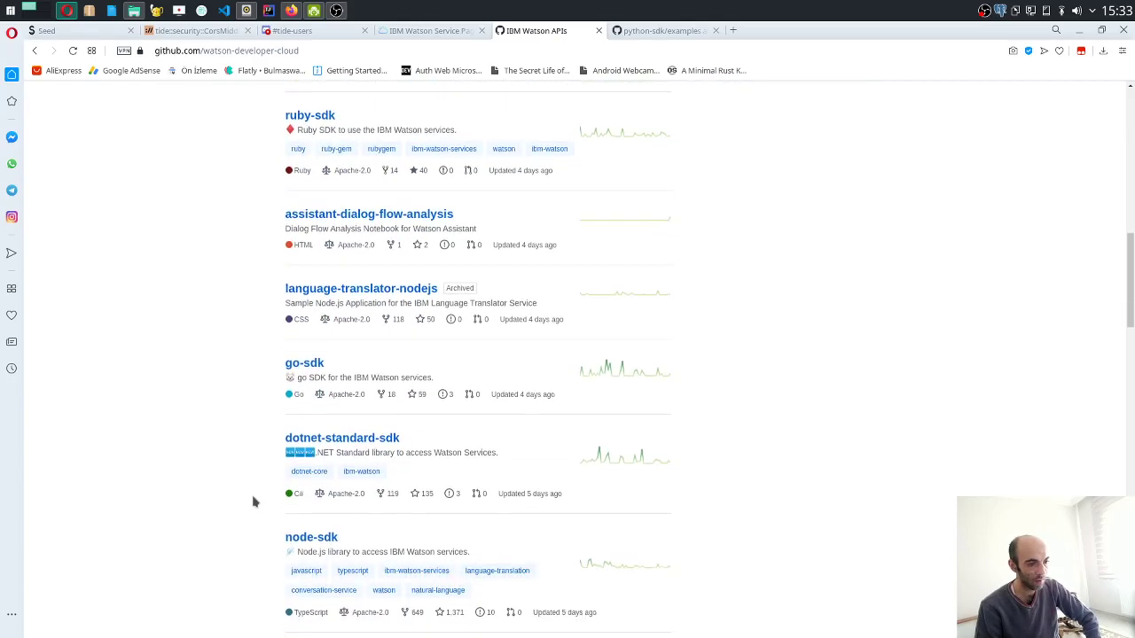
{"action": "scroll", "coordinate": [239, 388], "scroll_direction": "down", "scroll_amount": 3}
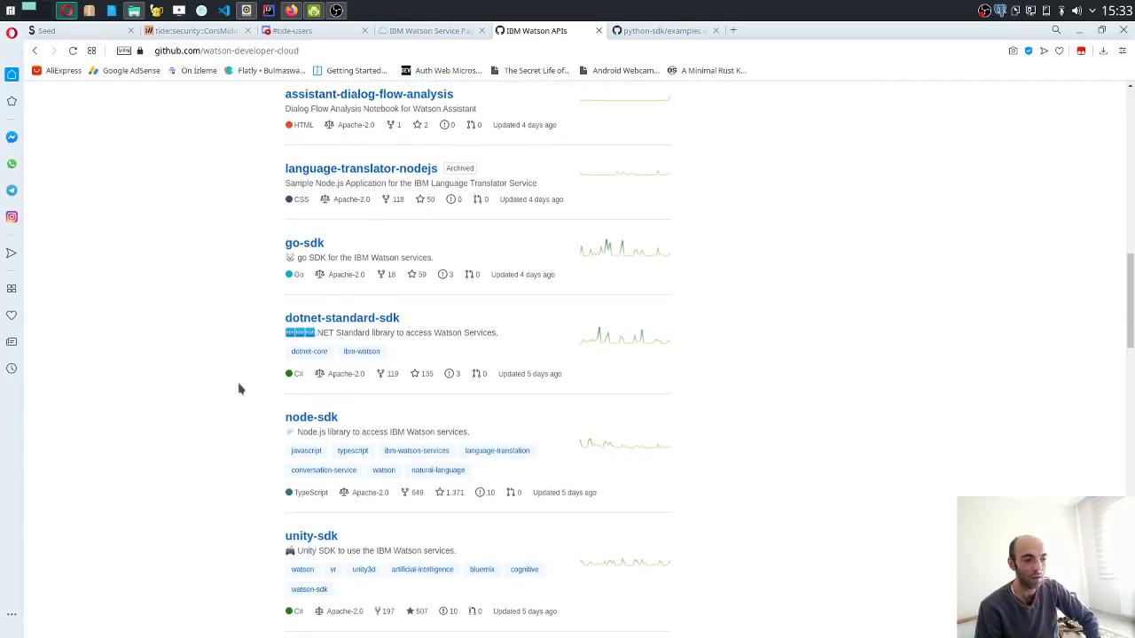
{"action": "scroll", "coordinate": [238, 388], "scroll_direction": "down", "scroll_amount": 6}
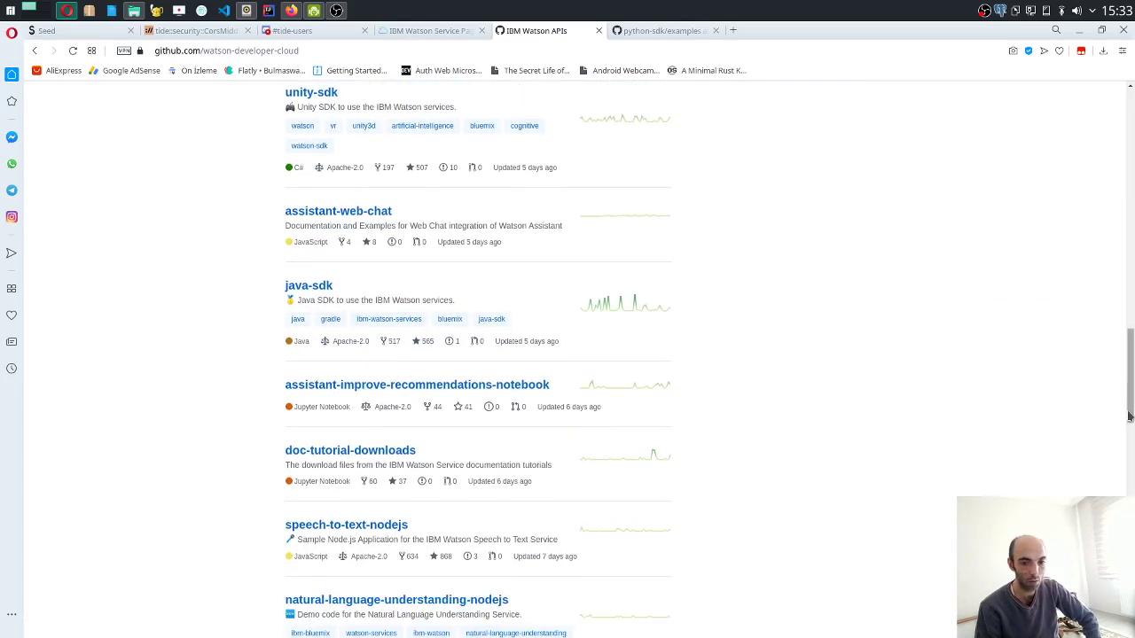
{"action": "left_click_drag", "start_coordinate": [1127, 414], "coordinate": [1127, 624]}
{"action": "key", "text": "Home"}
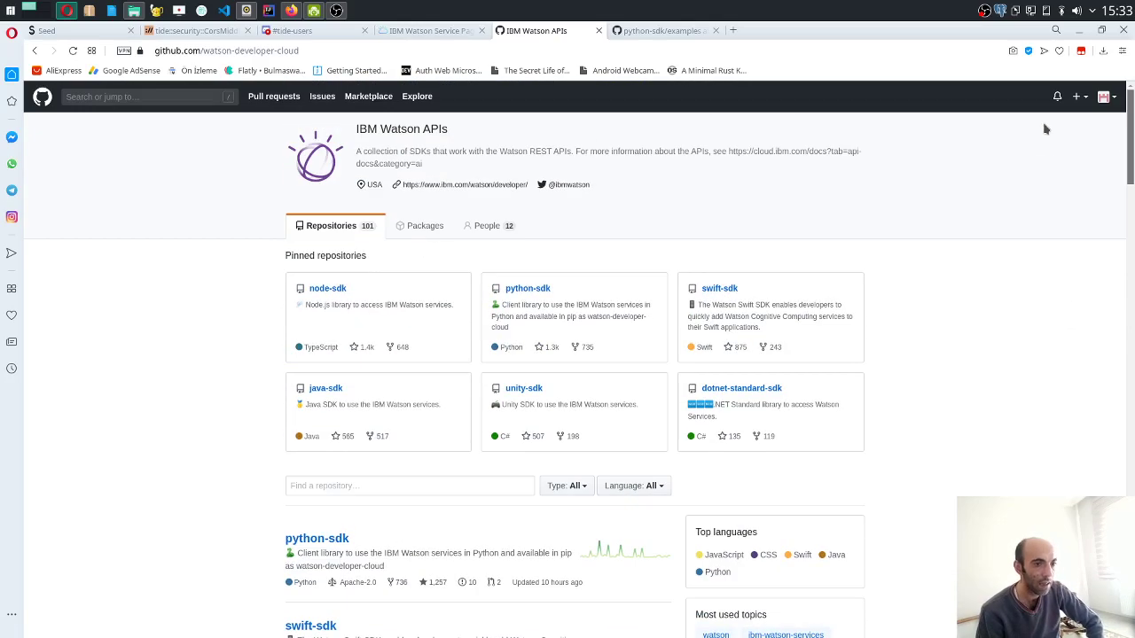